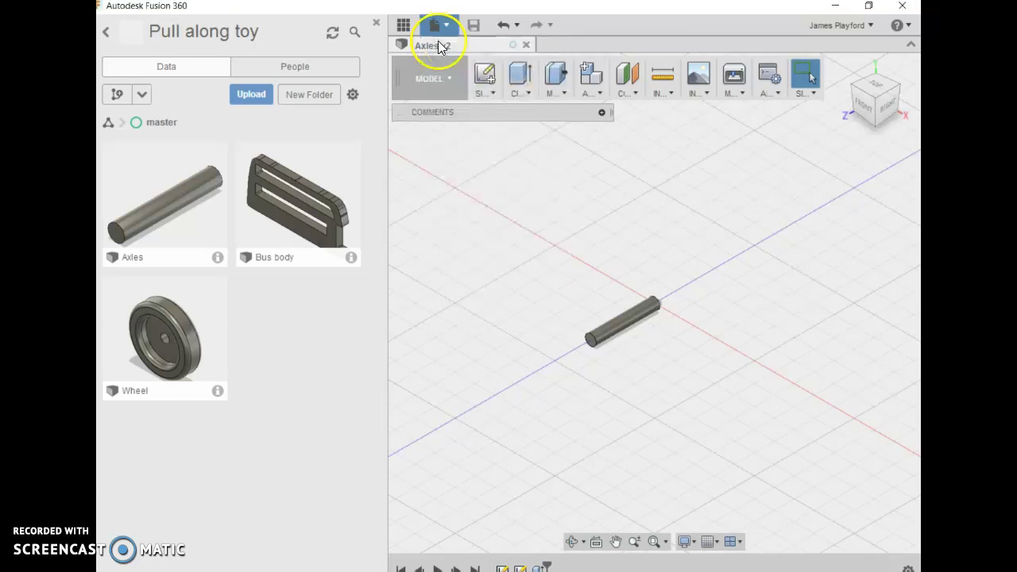
# Step: Save the new empty design as "Bus assembly" in the master folder of the Pull along toy project
pyautogui.click(475, 26)
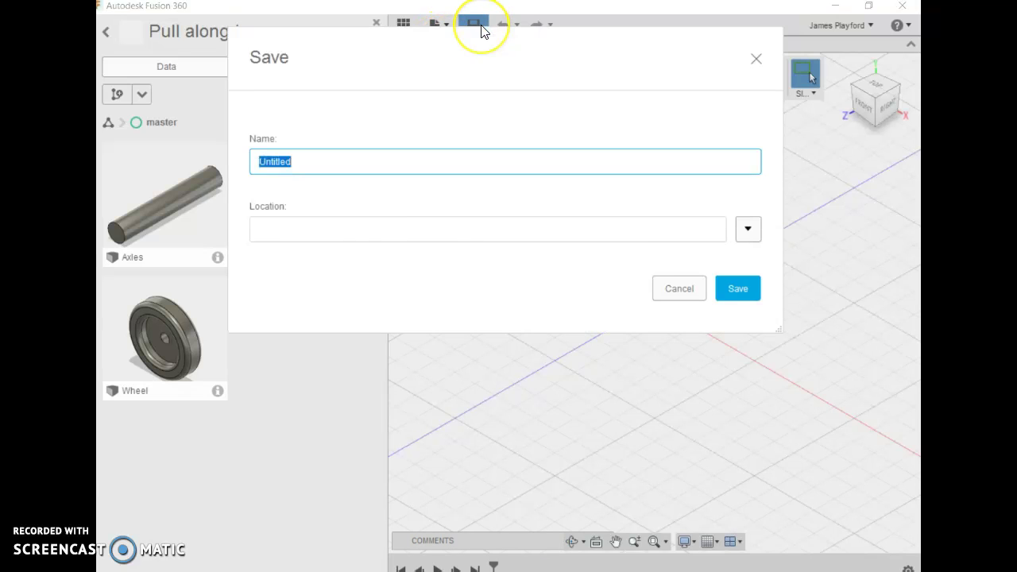
pyautogui.press('capslock')
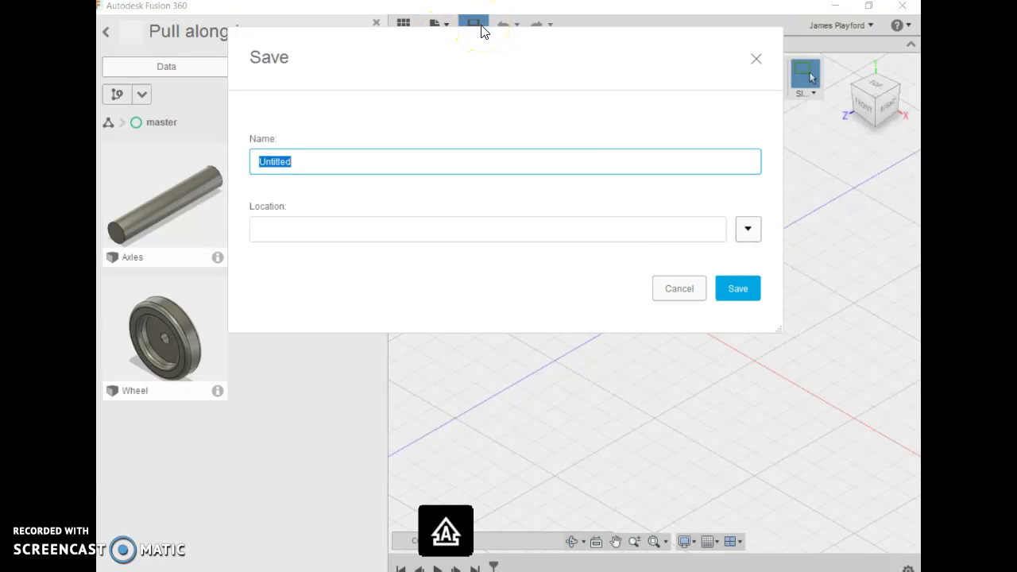
pyautogui.write('BU')
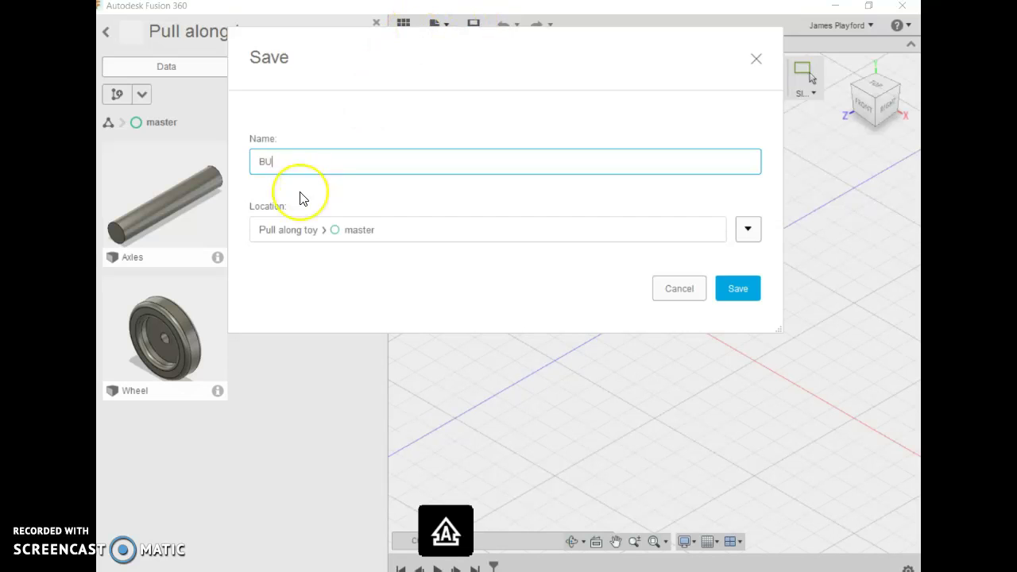
pyautogui.press('BackSpace')
pyautogui.press('capslock')
pyautogui.write('us assembly')
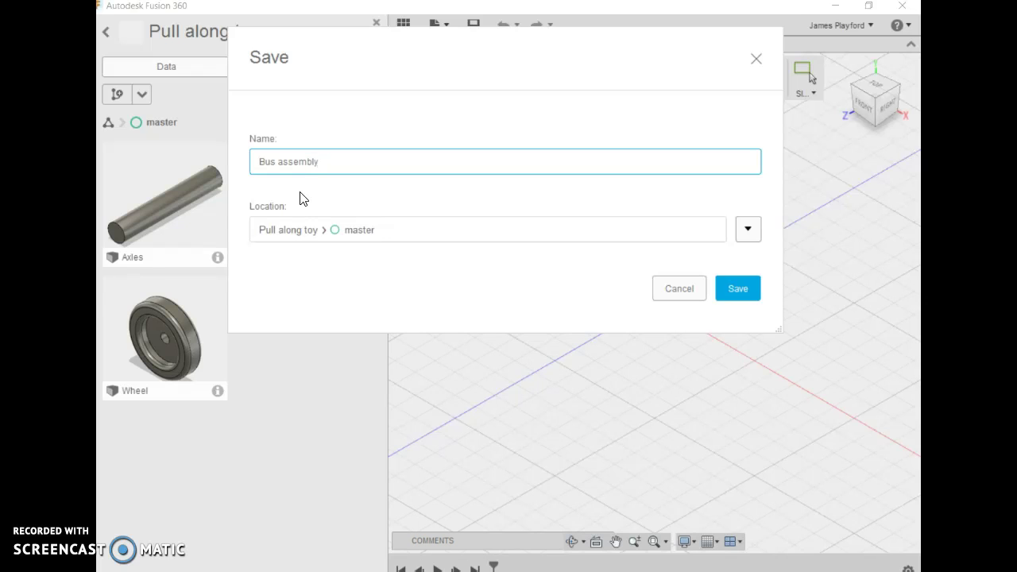
pyautogui.press('Return')
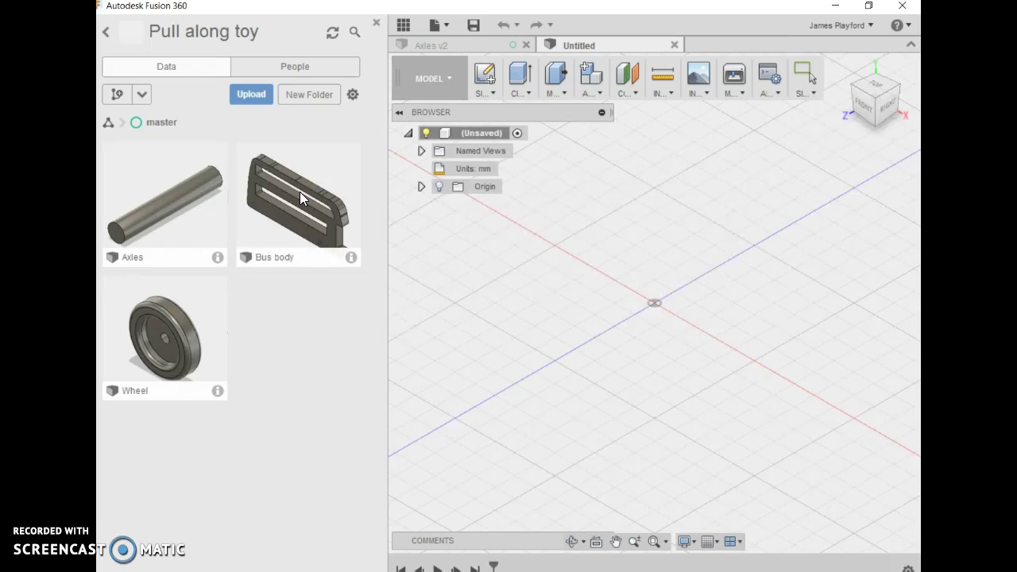
# Step: Insert the Bus body component into the Bus assembly design and accept its default position
pyautogui.click(329, 200)
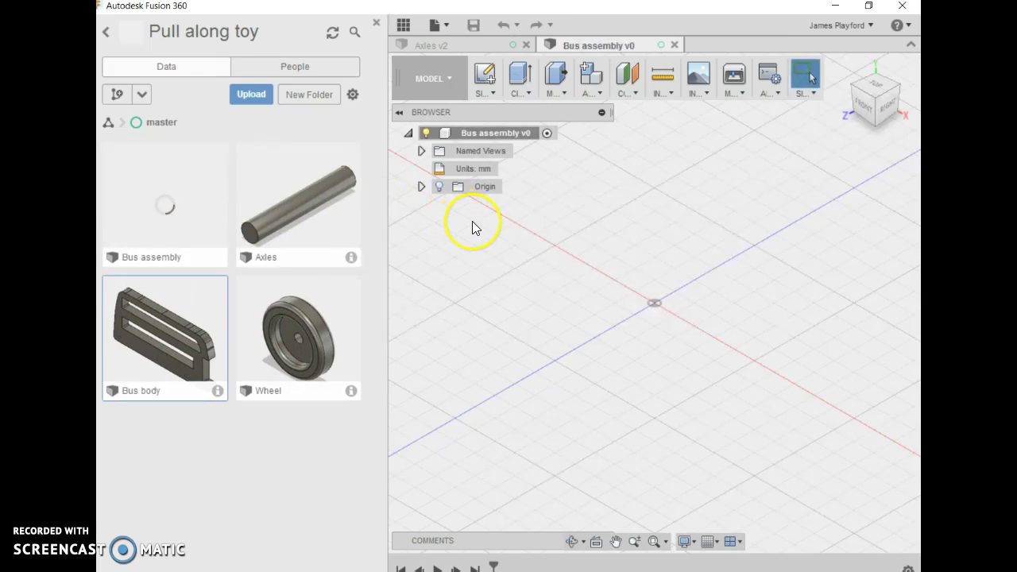
pyautogui.moveTo(149, 296); pyautogui.dragTo(615, 274)
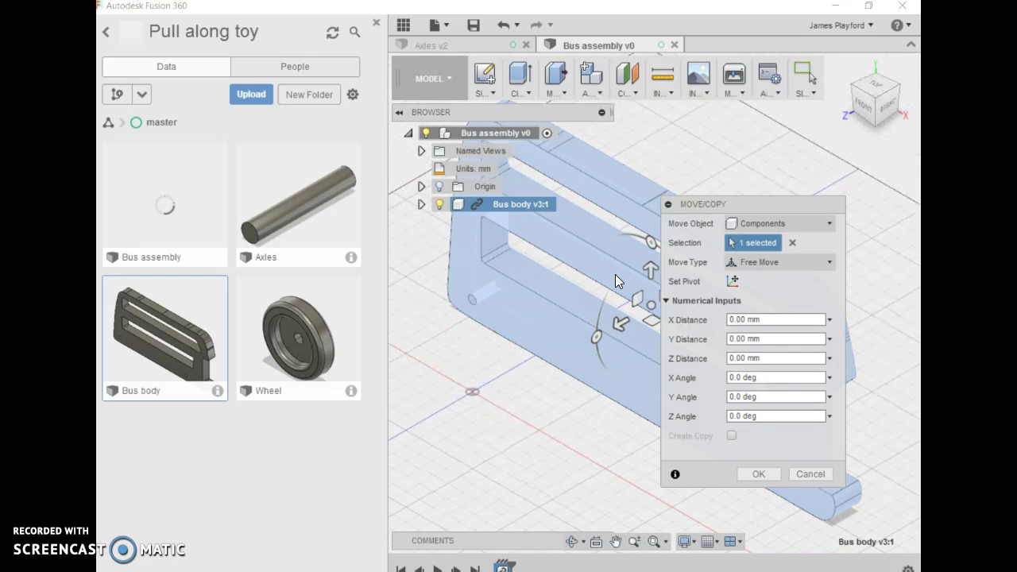
pyautogui.click(775, 416)
pyautogui.click(753, 416)
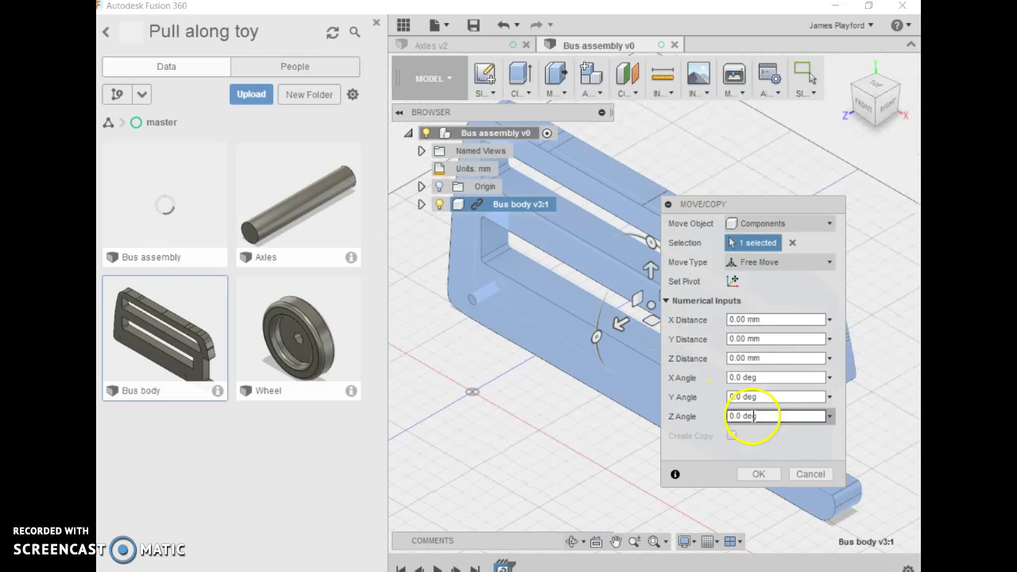
pyautogui.click(757, 472)
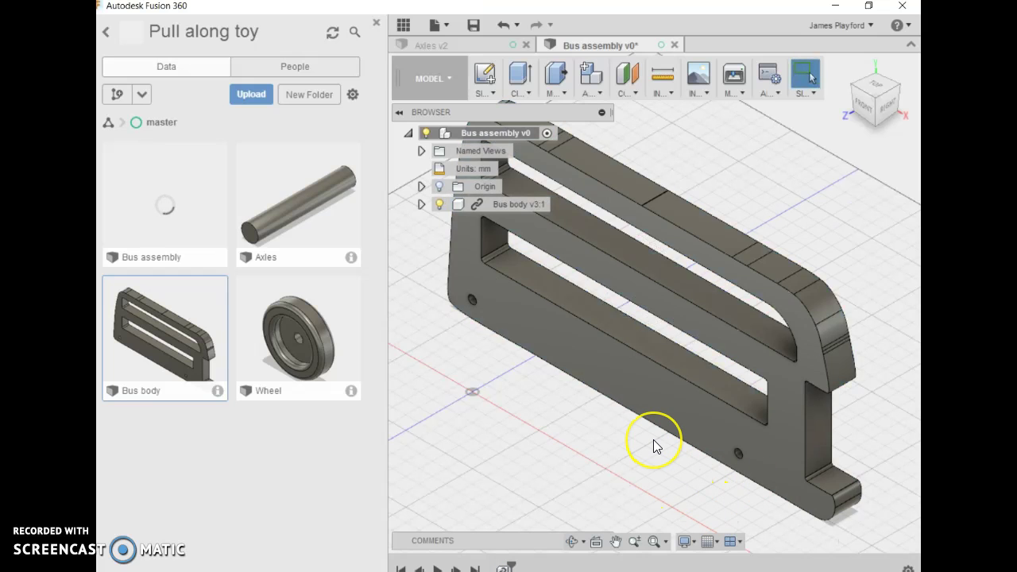
pyautogui.scroll(-2, 653, 439)
pyautogui.scroll(-1, 653, 439)
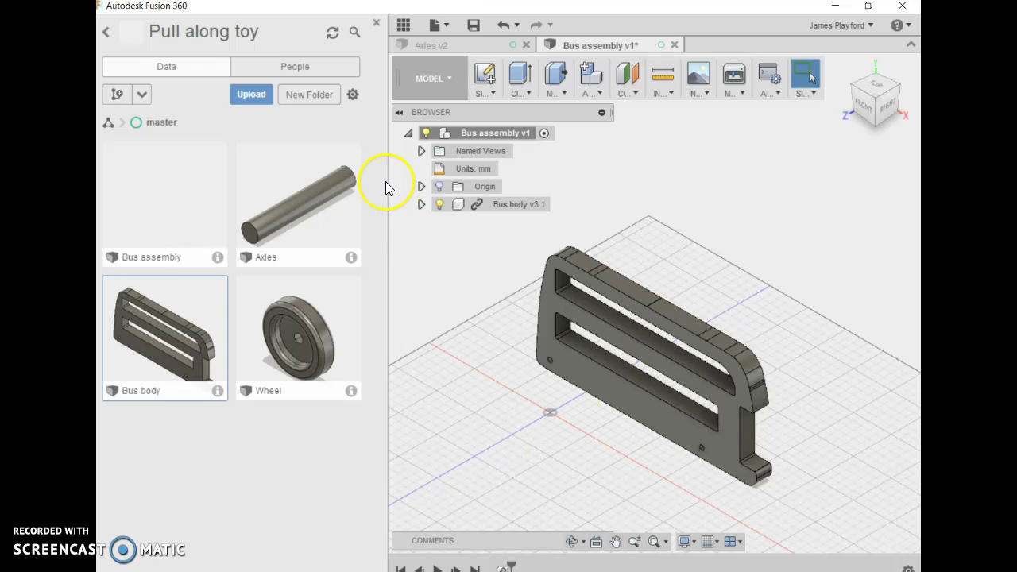
# Step: Insert the Axles component into the assembly without offset and check its alignment with the bus body from the front and right
pyautogui.moveTo(320, 184); pyautogui.dragTo(530, 311)
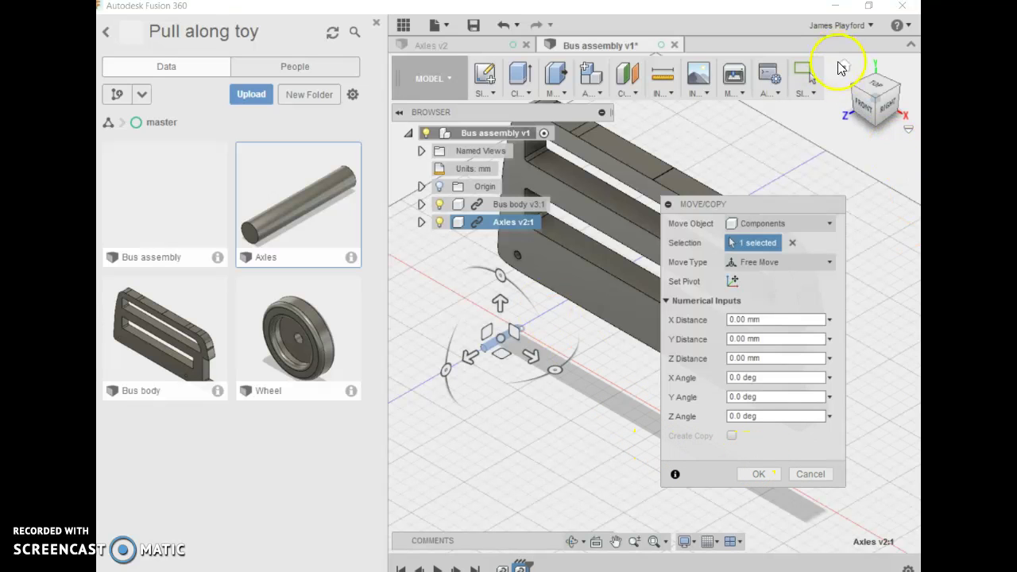
pyautogui.click(858, 98)
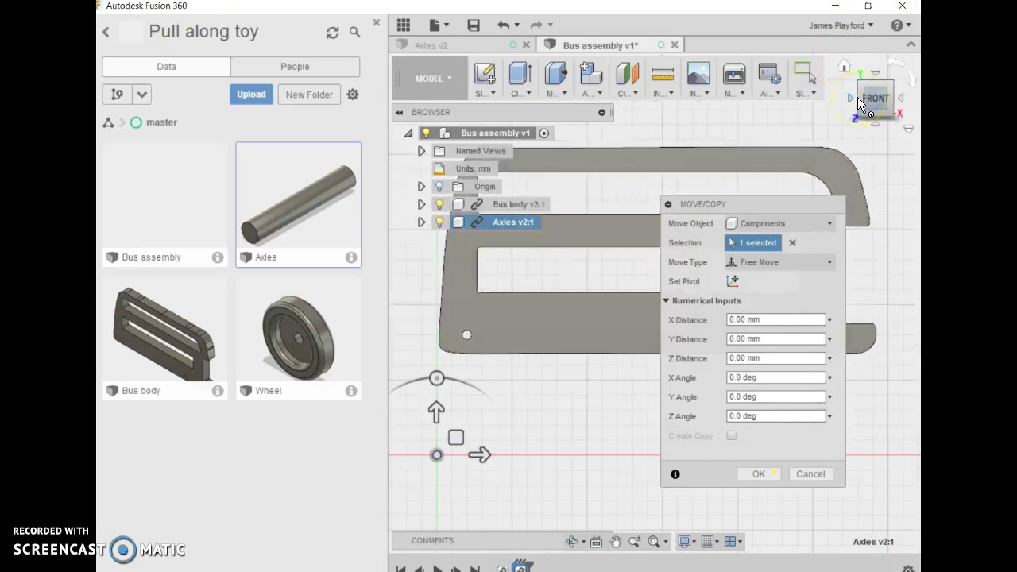
pyautogui.click(900, 101)
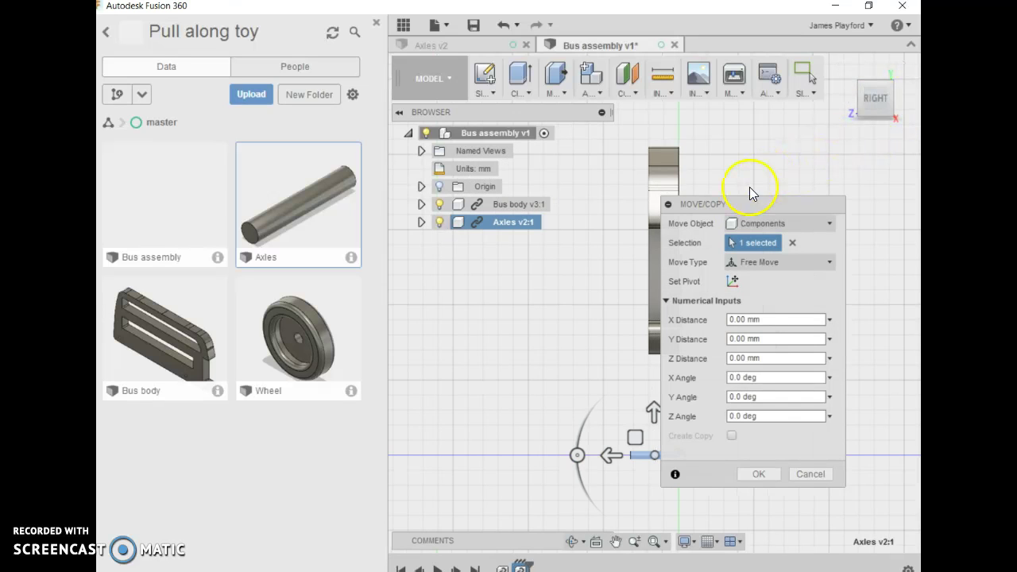
pyautogui.moveTo(747, 203); pyautogui.dragTo(844, 193)
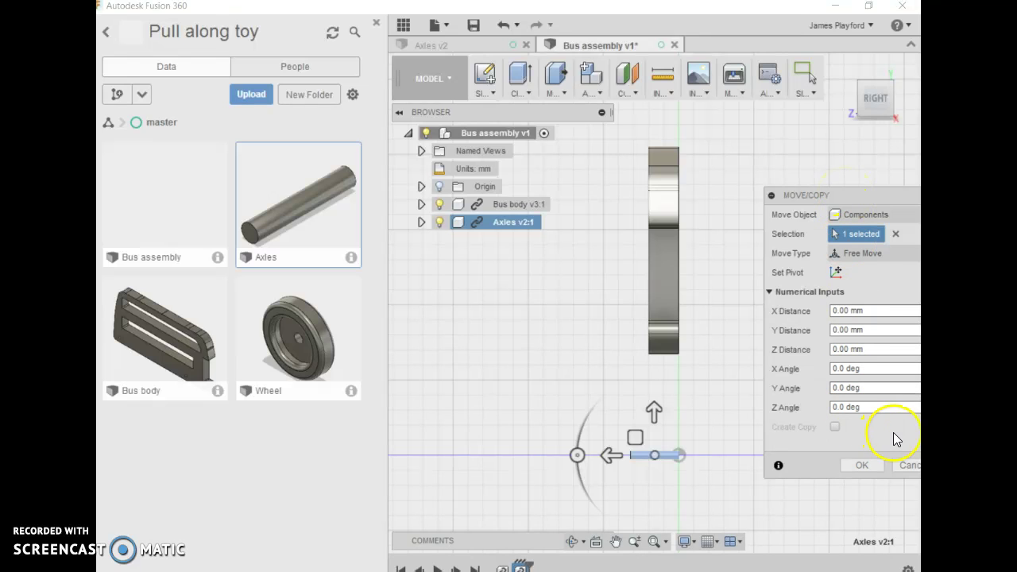
pyautogui.click(900, 464)
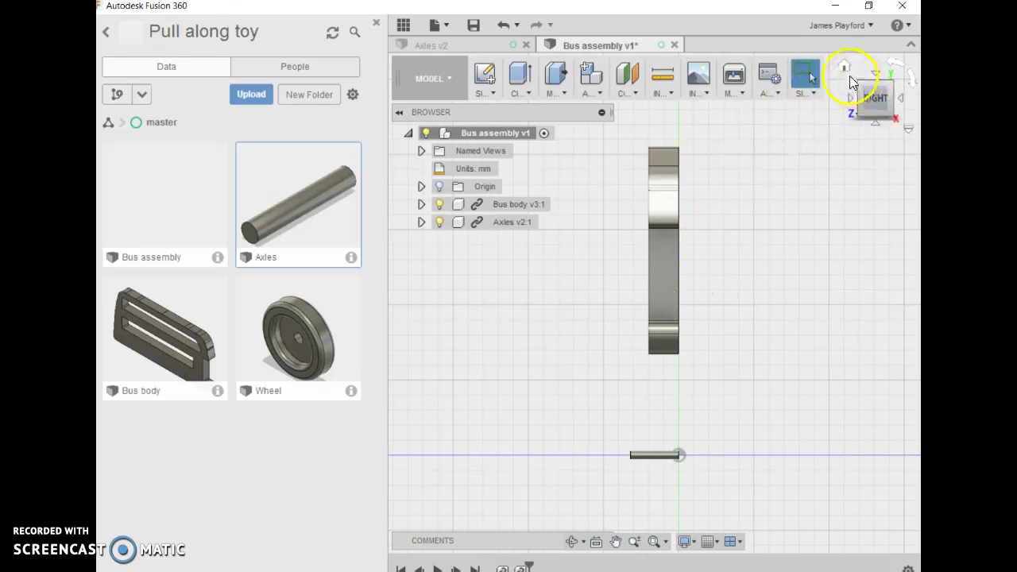
pyautogui.click(846, 70)
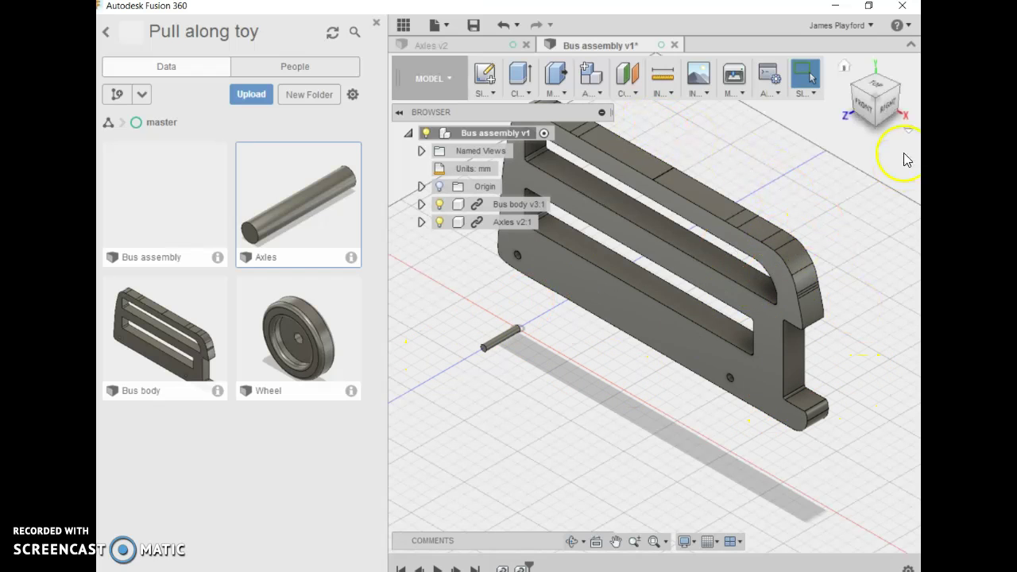
pyautogui.click(886, 110)
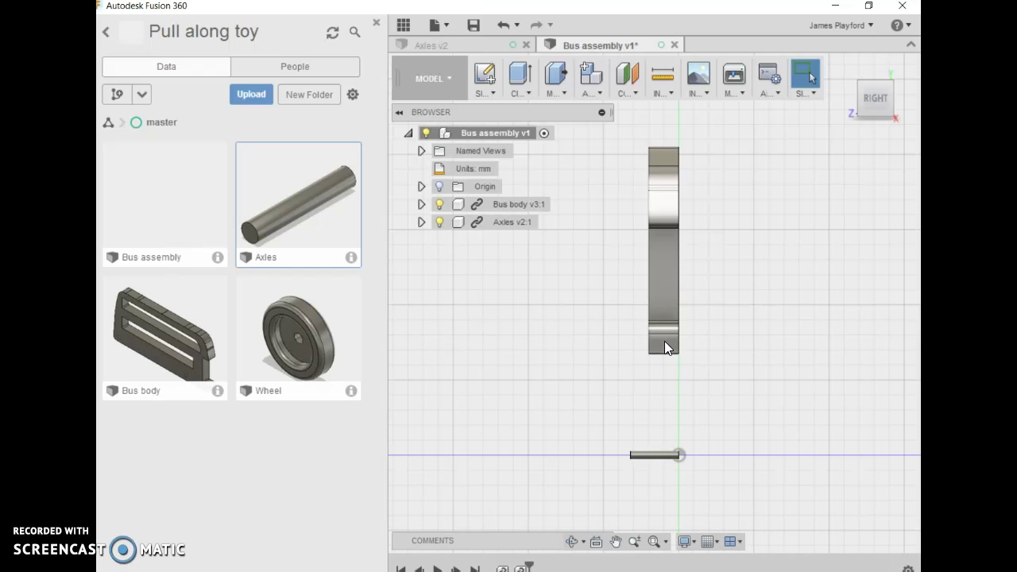
# Step: Save a new version of the Bus assembly with the description "User Saved"
pyautogui.click(473, 25)
pyautogui.click(475, 288)
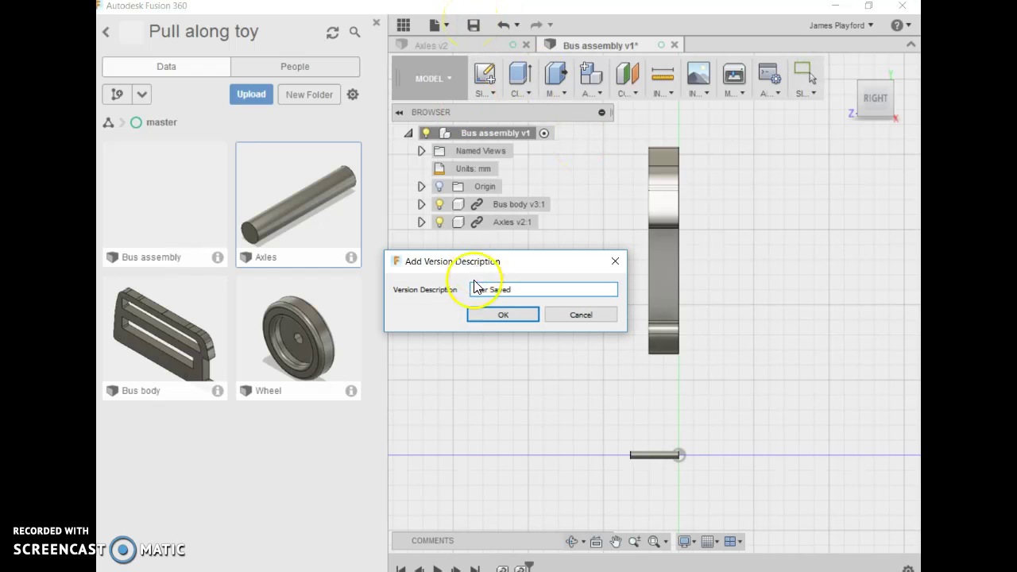
pyautogui.click(483, 314)
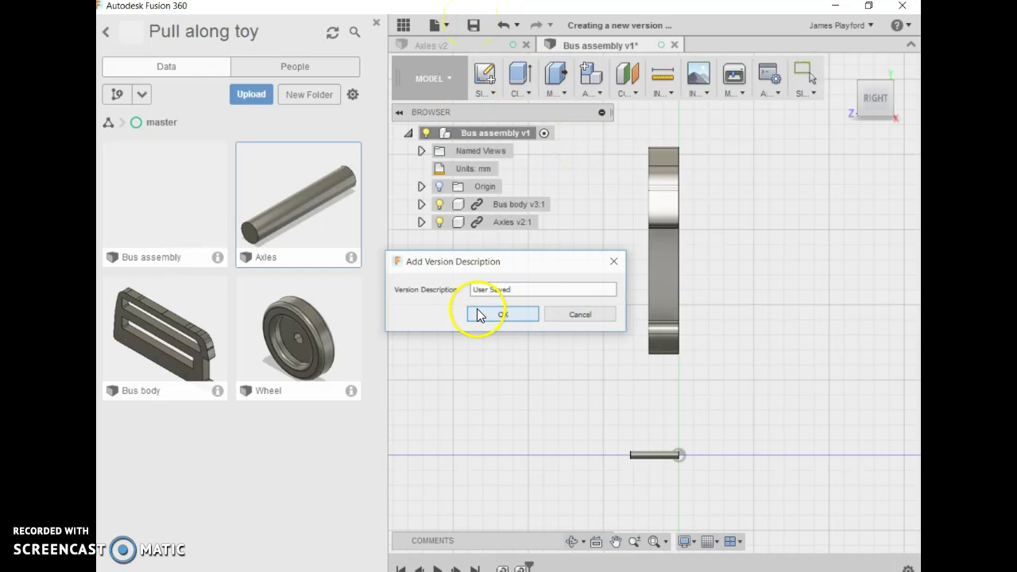
# Step: Open the Bus body design from the project for editing
pyautogui.doubleClick(145, 345)
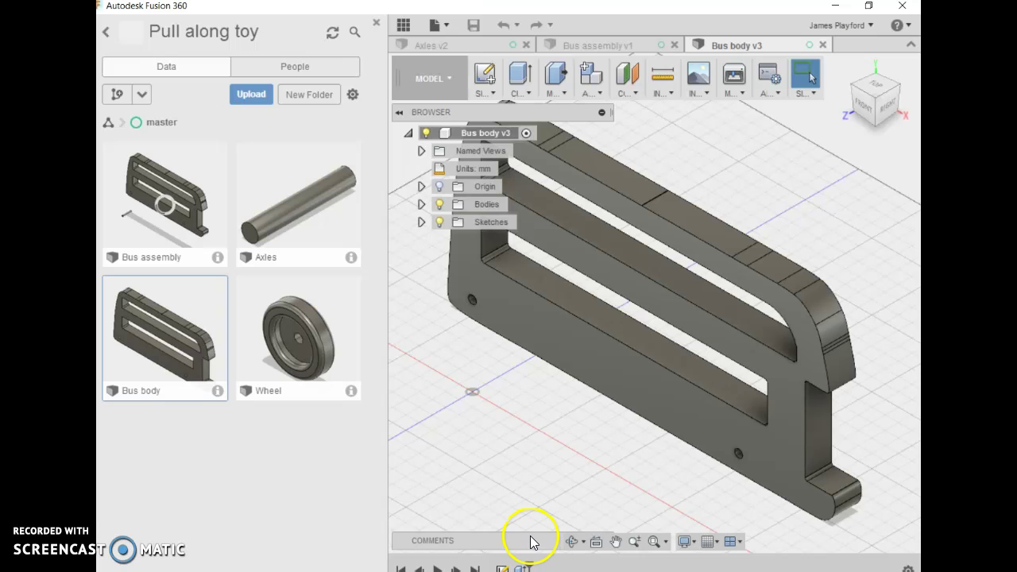
pyautogui.click(870, 12)
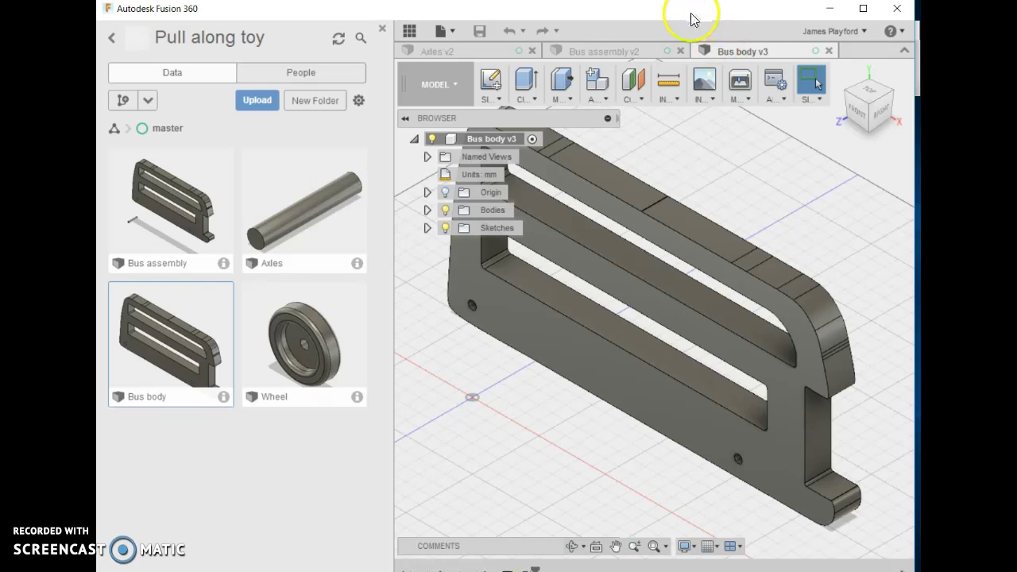
pyautogui.moveTo(341, 15); pyautogui.dragTo(307, 0)
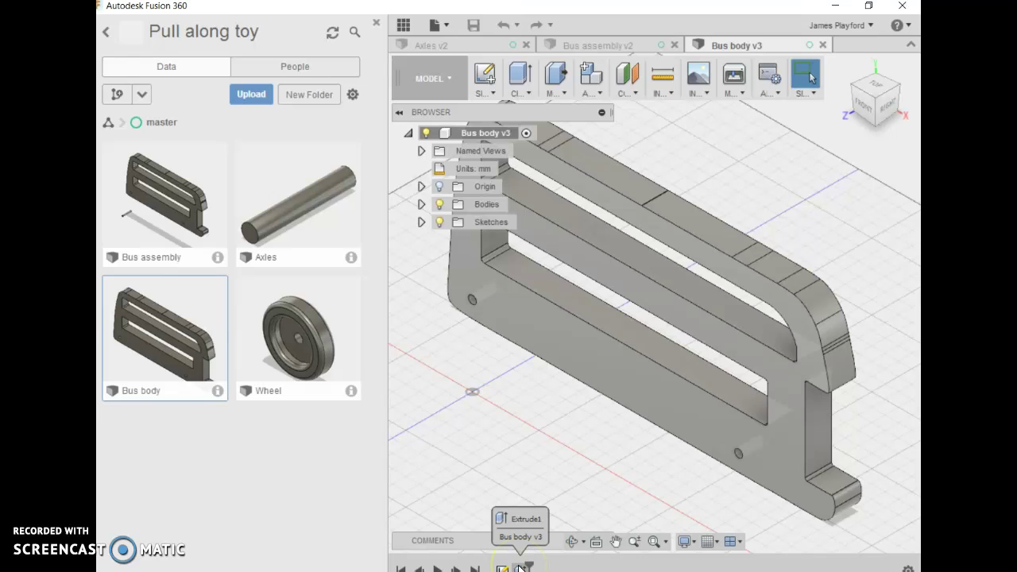
pyautogui.click(520, 567)
pyautogui.rightClick(521, 567)
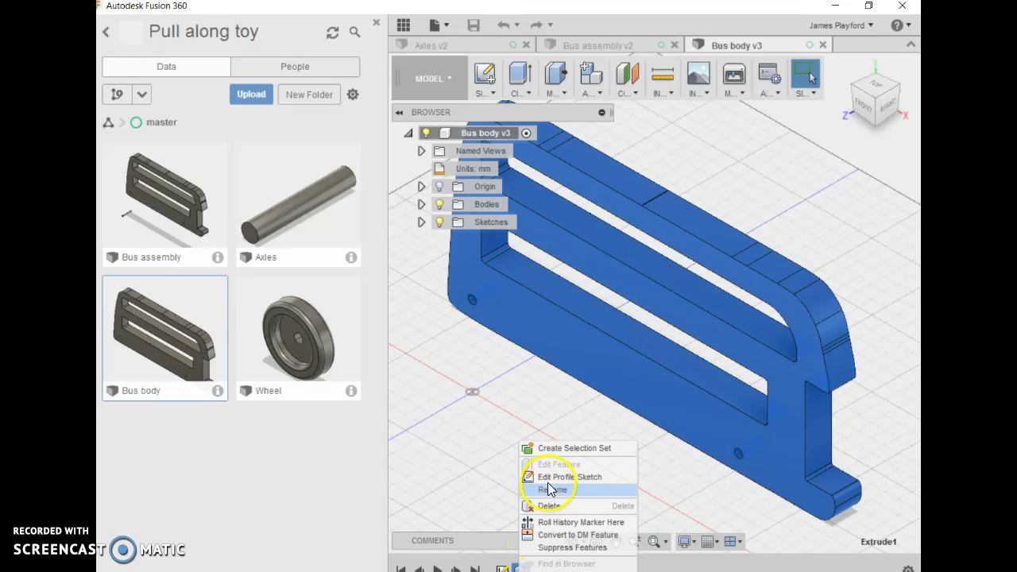
pyautogui.click(466, 482)
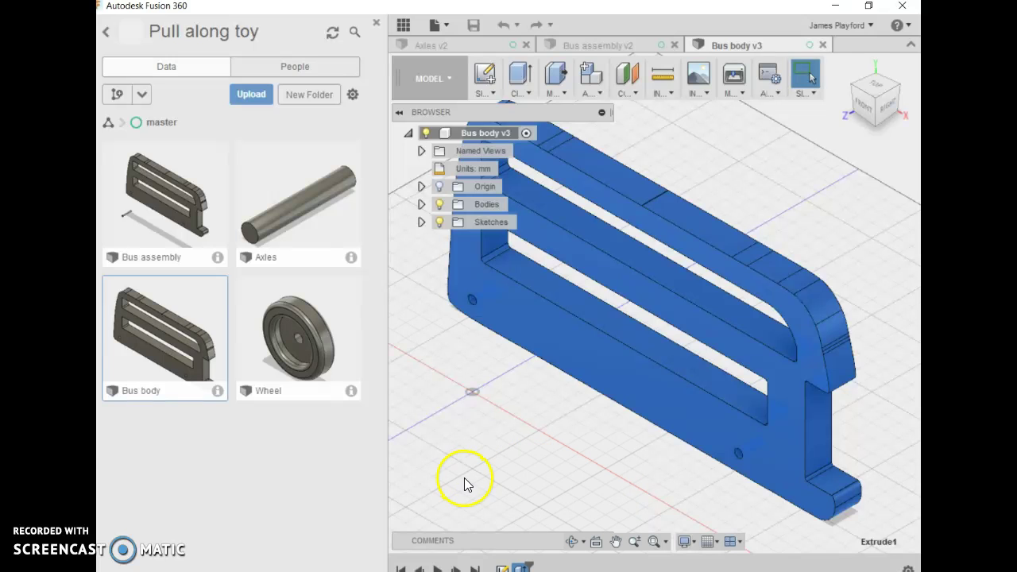
pyautogui.doubleClick(520, 567)
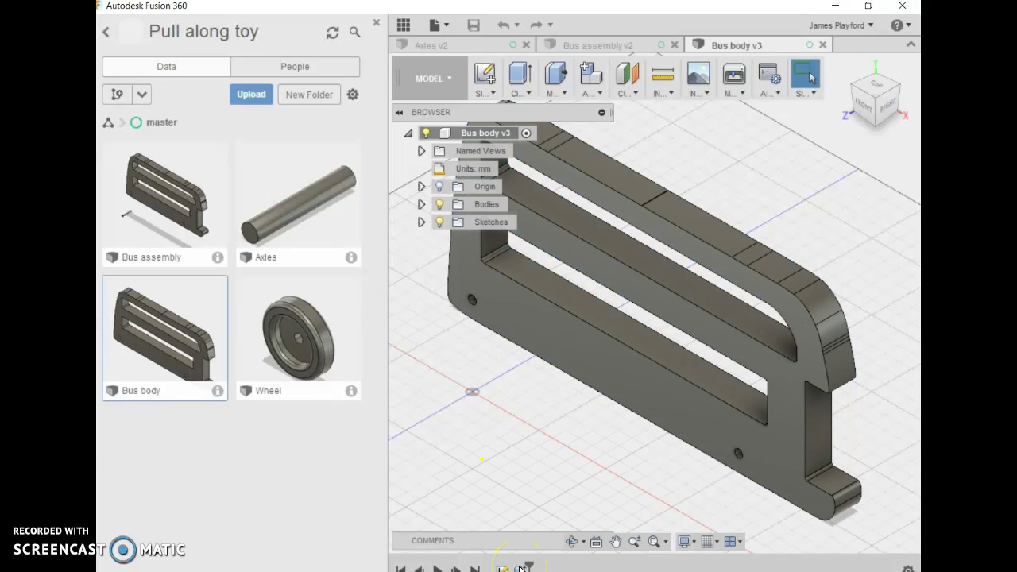
pyautogui.click(521, 567)
pyautogui.rightClick(520, 567)
pyautogui.click(455, 522)
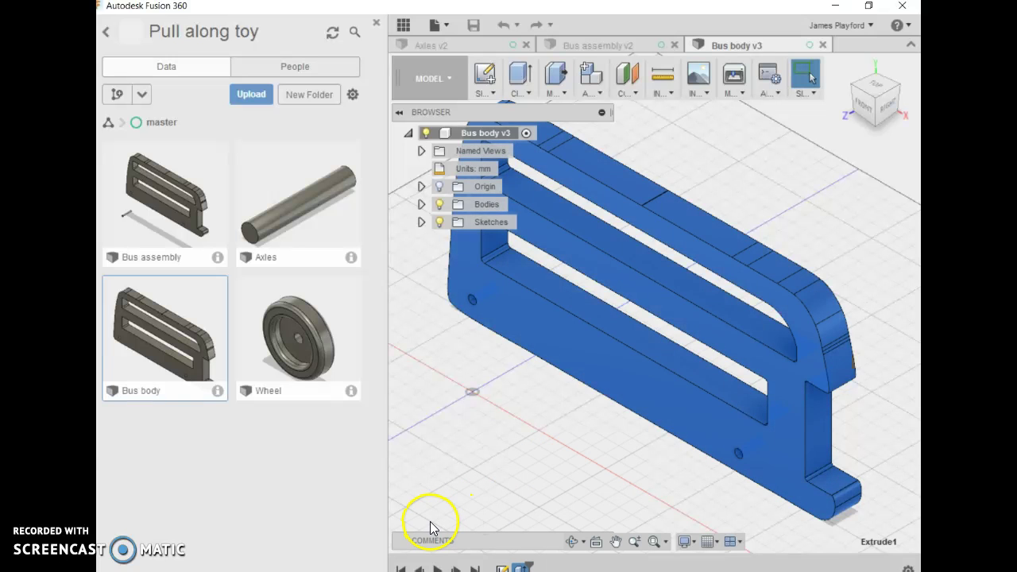
# Step: Edit the bus body's extrusion so it extends symmetrically from the profile plane, with half the original distance on each side
pyautogui.rightClick(520, 567)
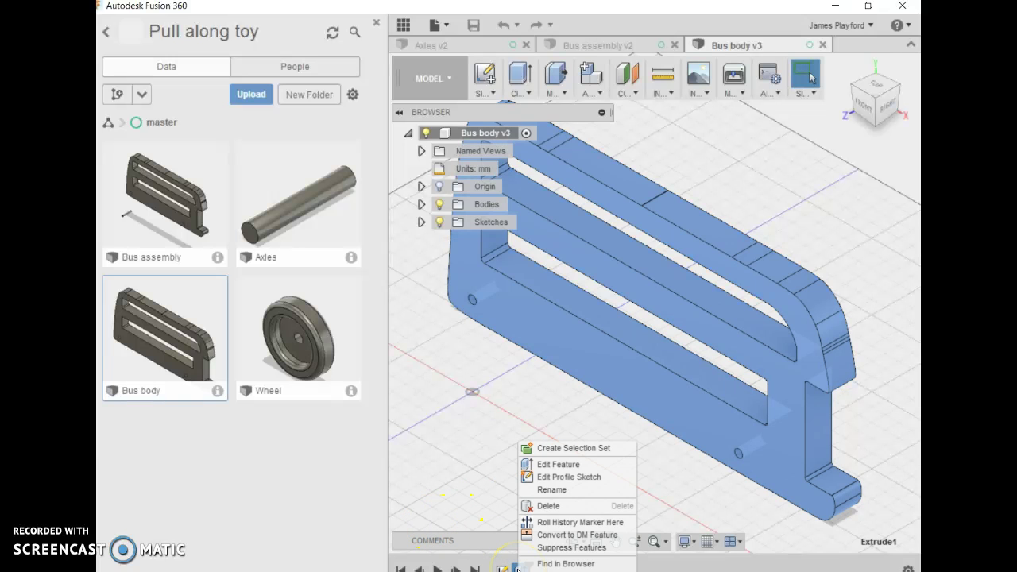
pyautogui.click(518, 569)
pyautogui.rightClick(519, 569)
pyautogui.click(556, 468)
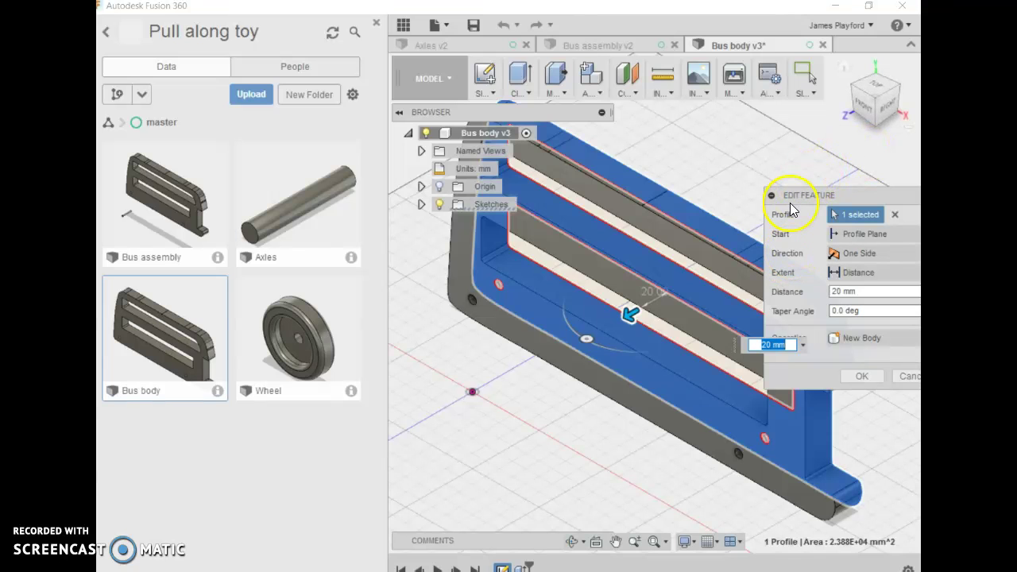
pyautogui.moveTo(797, 204); pyautogui.dragTo(726, 143)
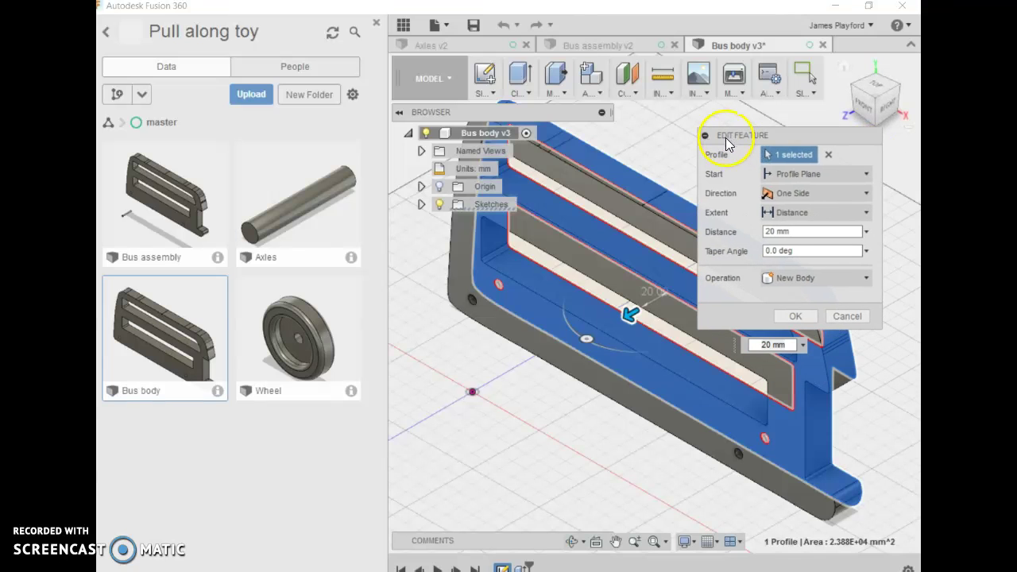
pyautogui.click(860, 193)
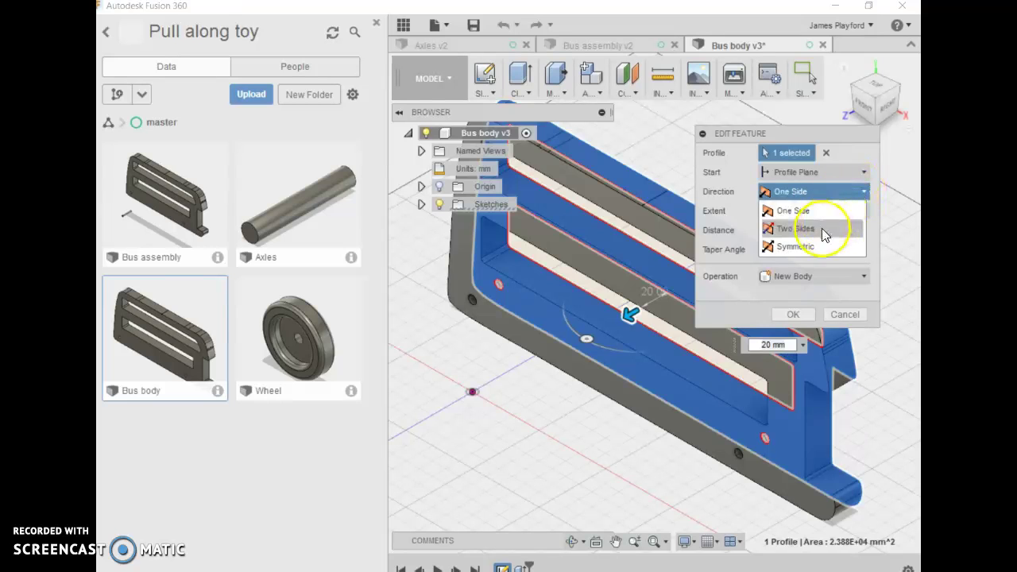
pyautogui.click(782, 246)
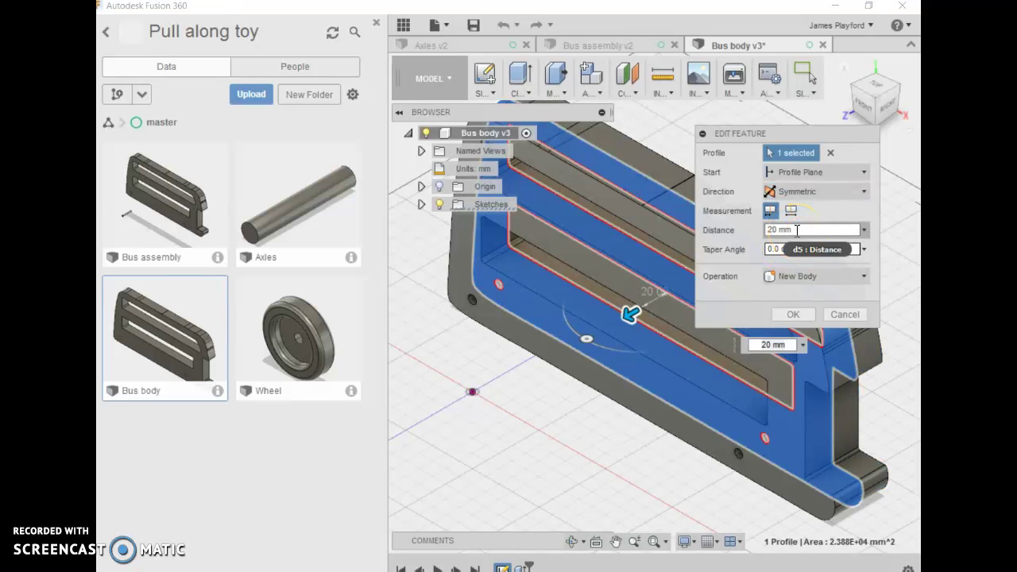
pyautogui.click(797, 230)
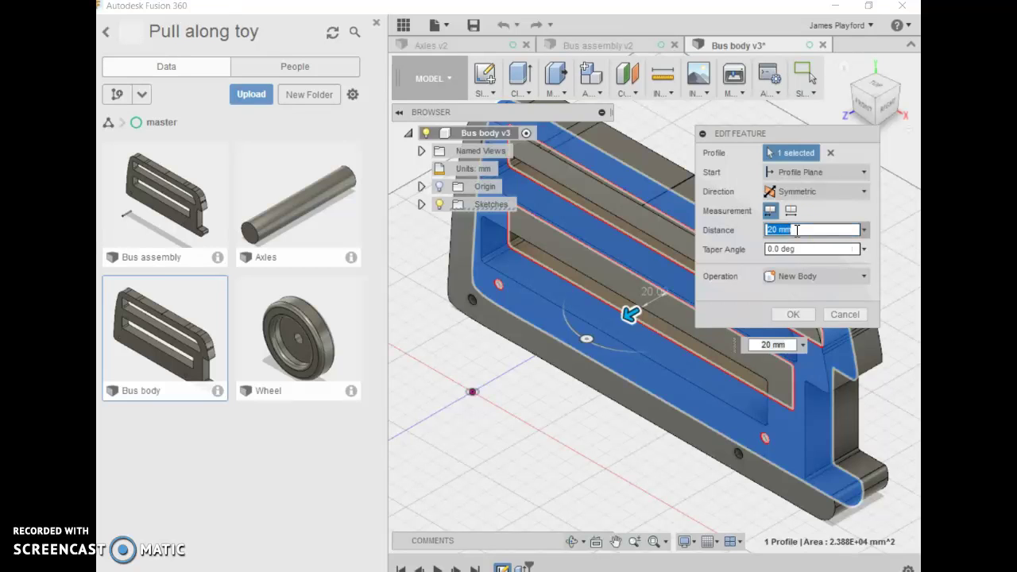
pyautogui.click(805, 228)
pyautogui.click(790, 316)
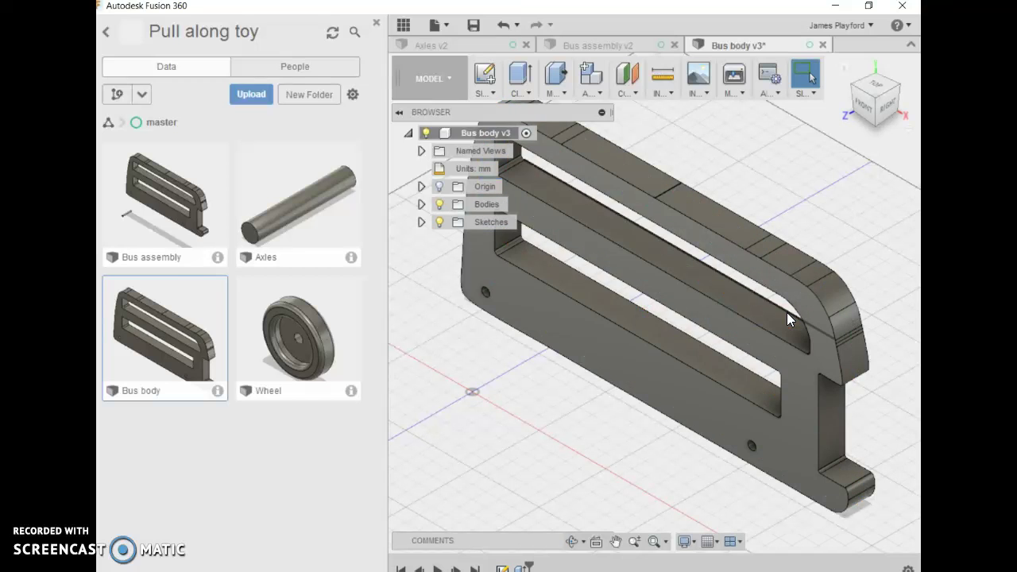
# Step: Save a new version of the Bus body design with the description "User Saved"
pyautogui.click(472, 30)
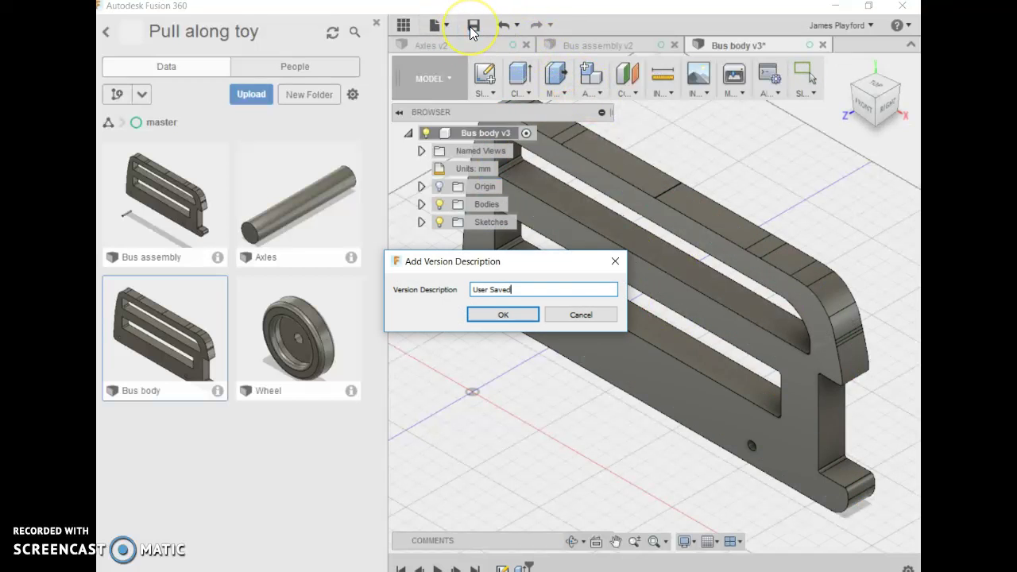
pyautogui.click(521, 314)
pyautogui.click(516, 314)
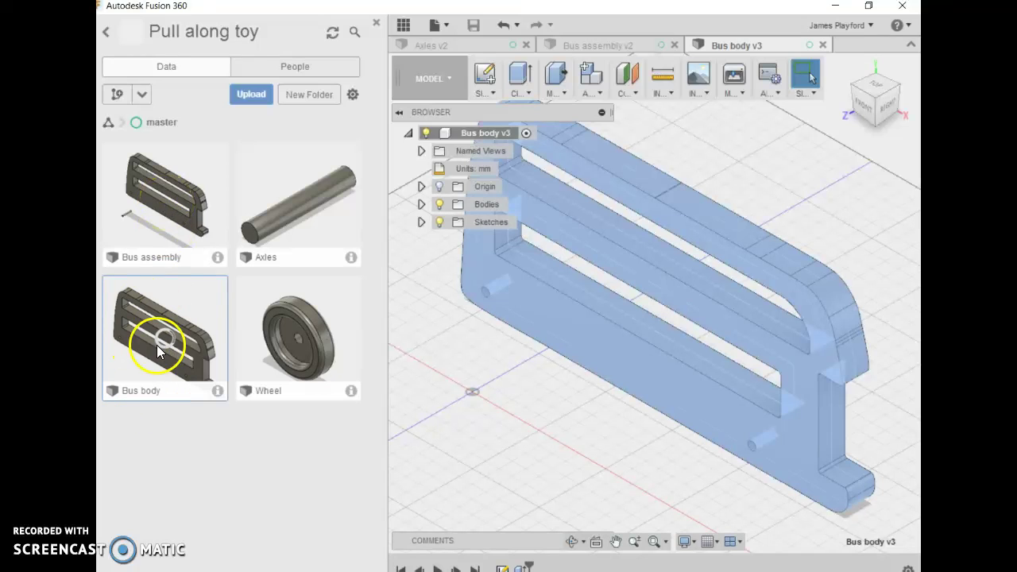
# Step: Return to the Bus assembly and update its out-of-date bus body reference to the latest version
pyautogui.doubleClick(181, 221)
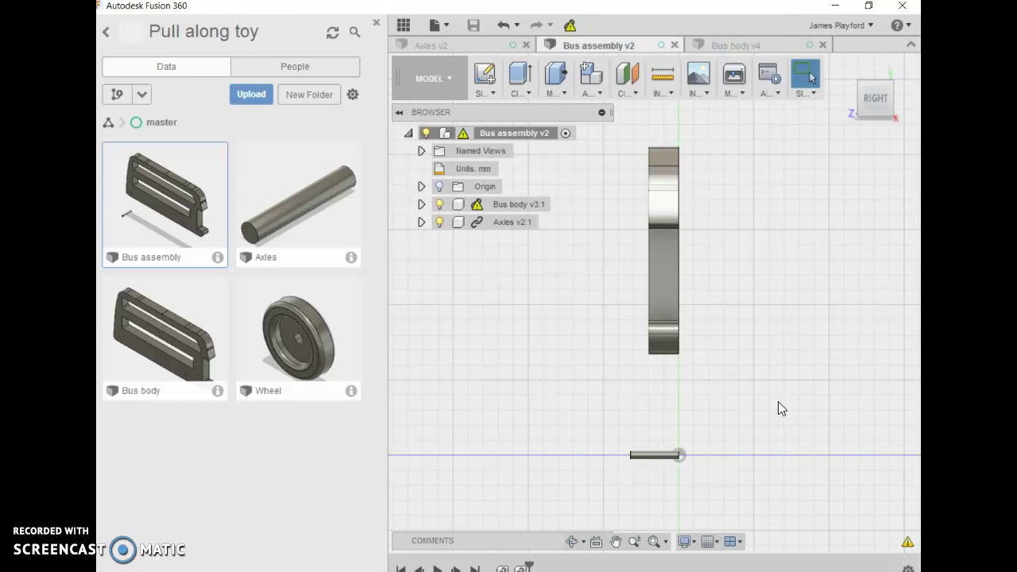
pyautogui.click(571, 31)
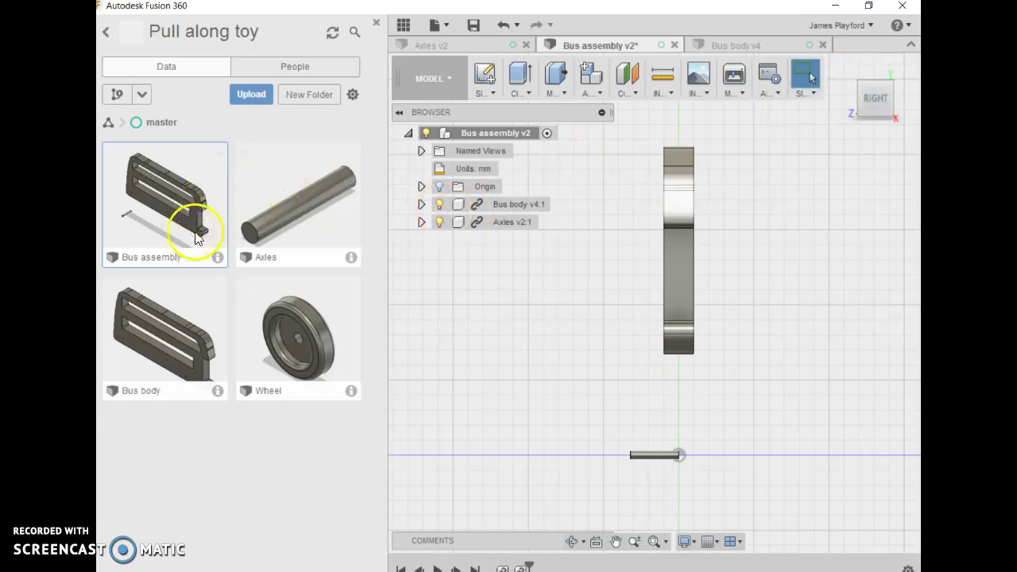
# Step: Open the Axles design from the project and change the direction of the axle's extrusion to Symmetric
pyautogui.doubleClick(316, 224)
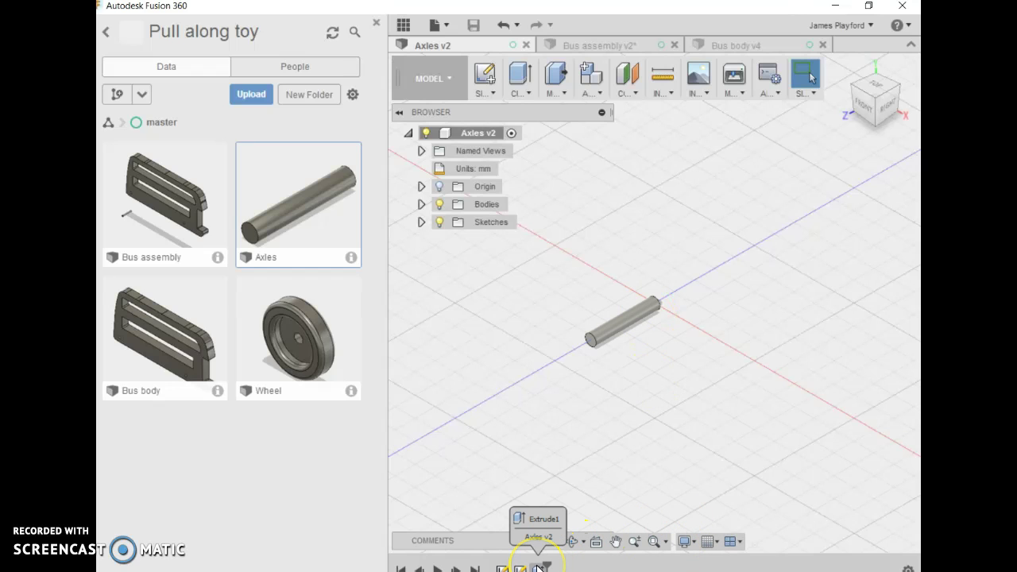
pyautogui.click(538, 567)
pyautogui.rightClick(537, 568)
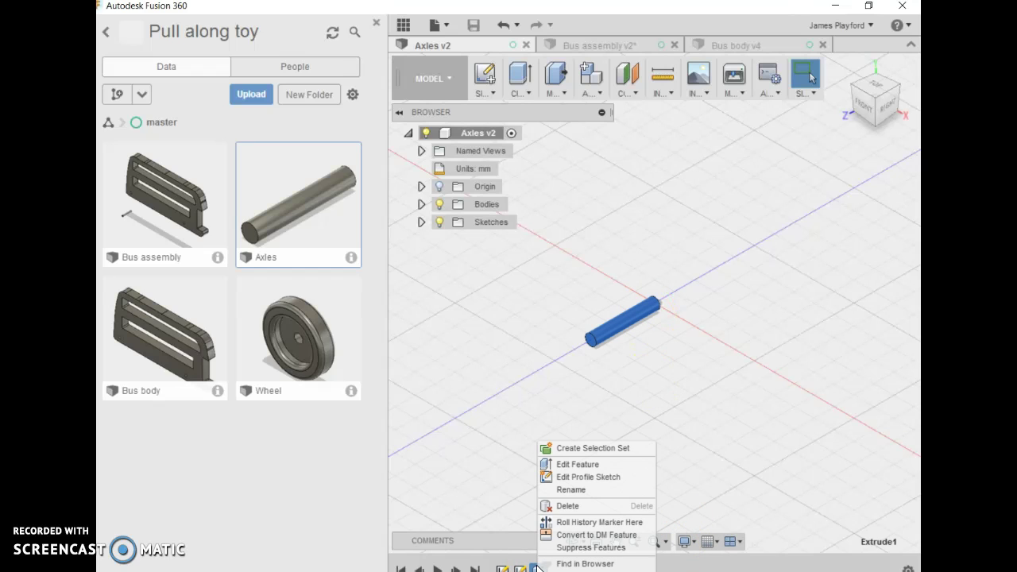
pyautogui.click(587, 468)
pyautogui.click(820, 183)
pyautogui.click(818, 188)
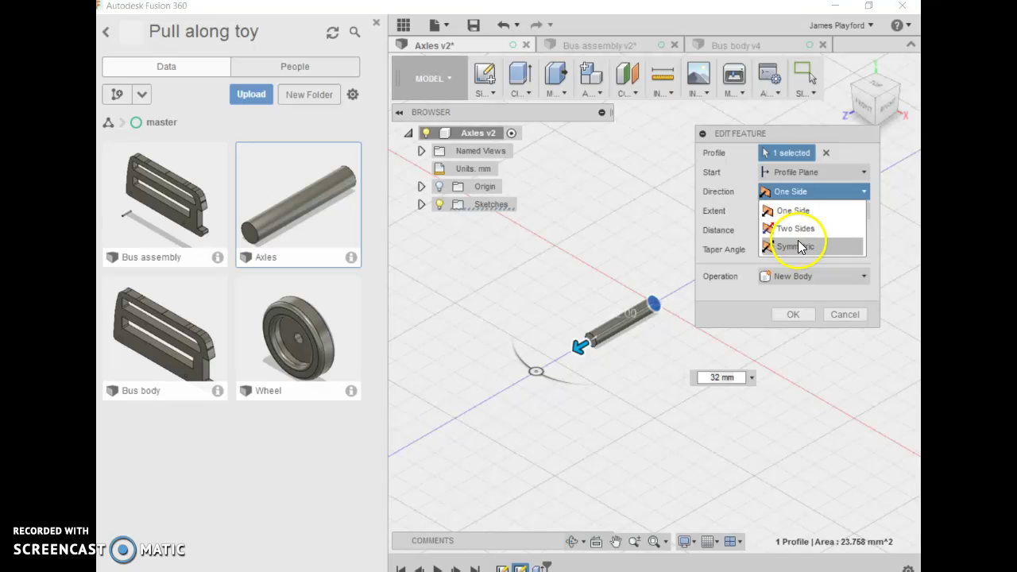
pyautogui.click(798, 246)
# Step: Set the axle's symmetric extrusion distance to 32 mm / 2 and save a new Axles version described as "User Saved"
pyautogui.moveTo(785, 134)
pyautogui.mouseDown()
pyautogui.moveTo(806, 375)
pyautogui.moveTo(890, 332)
pyautogui.moveTo(792, 151)
pyautogui.mouseUp()
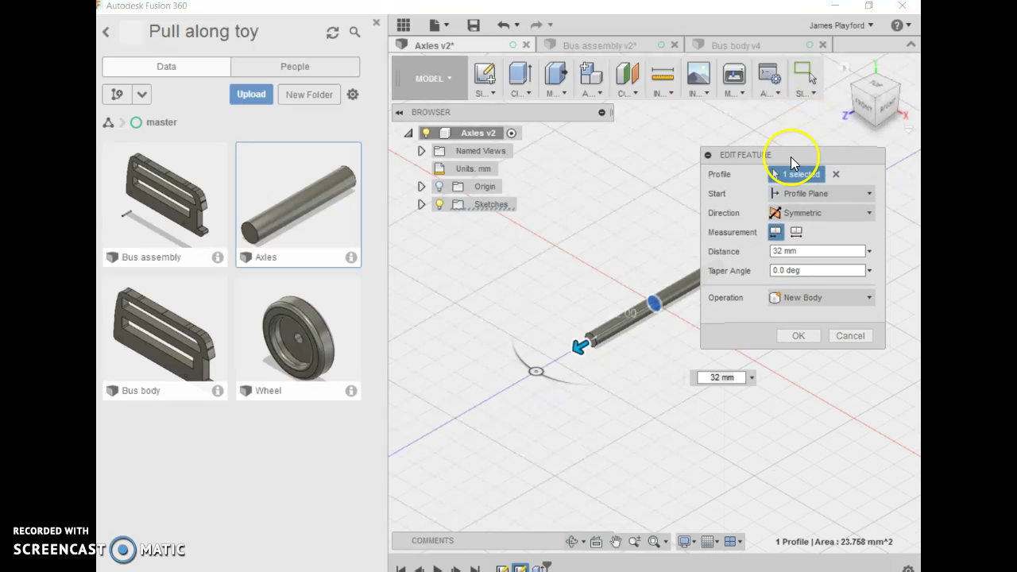
pyautogui.click(809, 251)
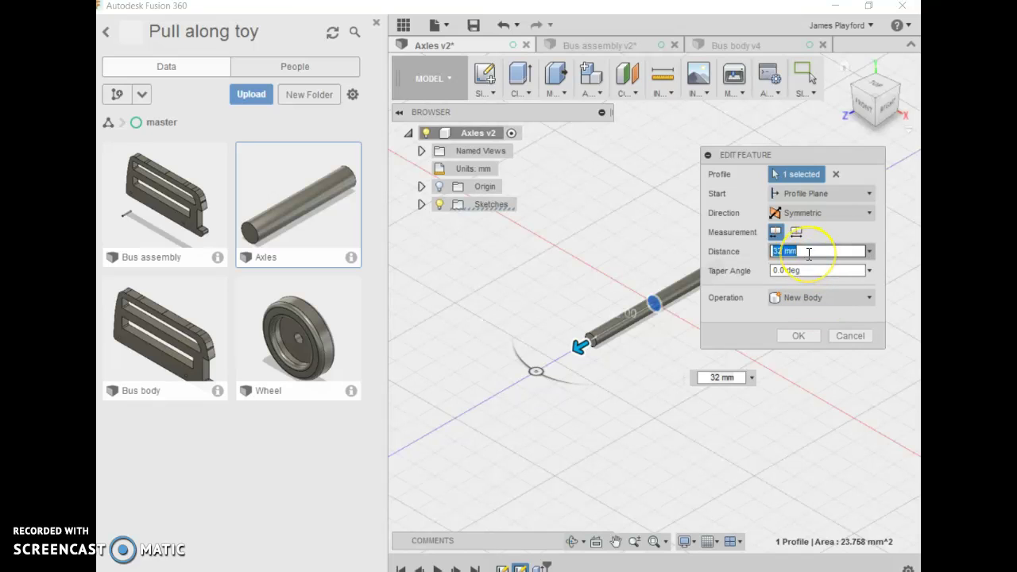
pyautogui.click(808, 251)
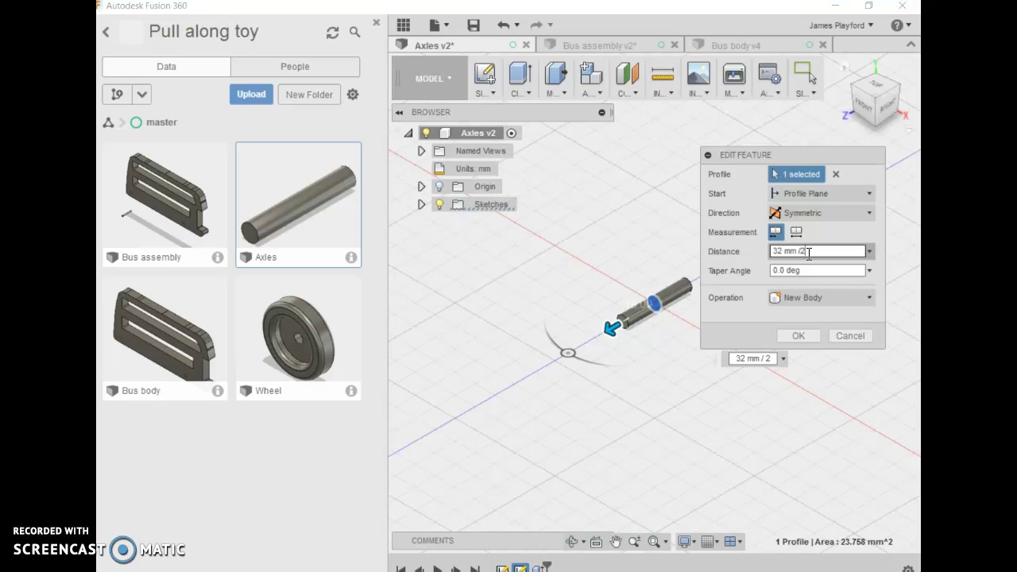
pyautogui.press('Return')
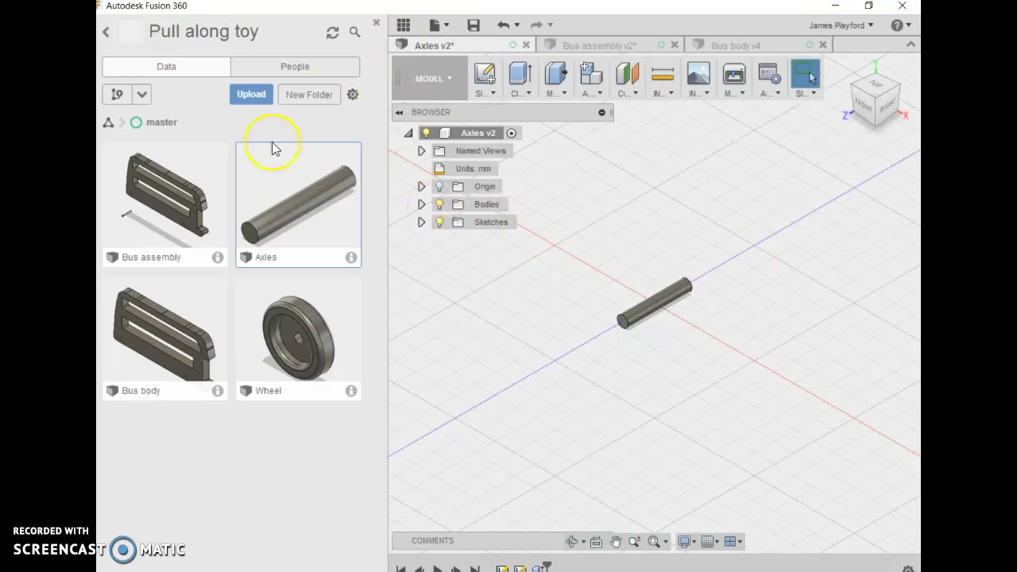
pyautogui.click(476, 30)
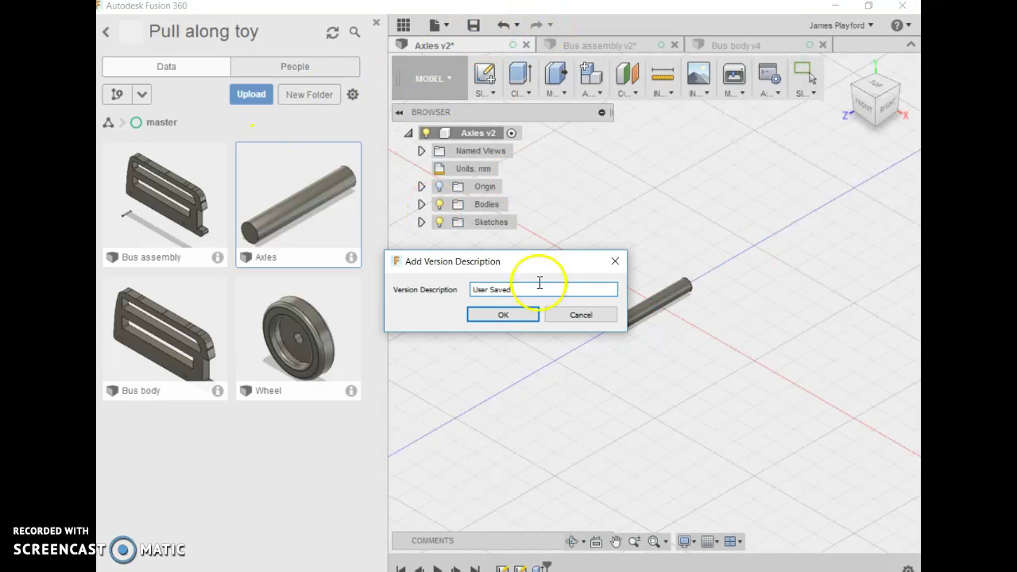
pyautogui.click(506, 314)
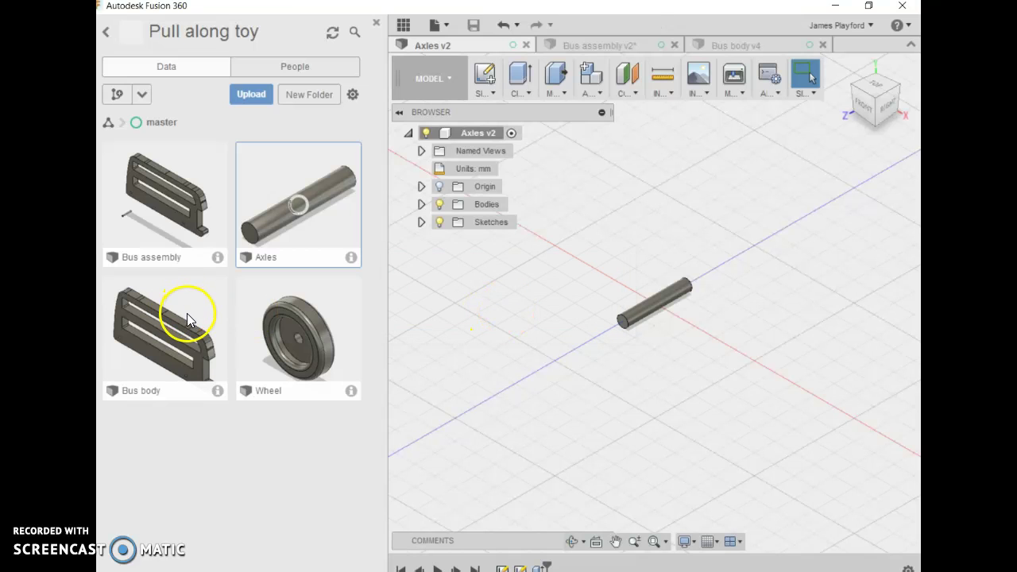
# Step: Update the outdated axle reference in the Bus assembly and save a new assembly version with the description "User Saved"
pyautogui.click(180, 212)
pyautogui.doubleClick(179, 212)
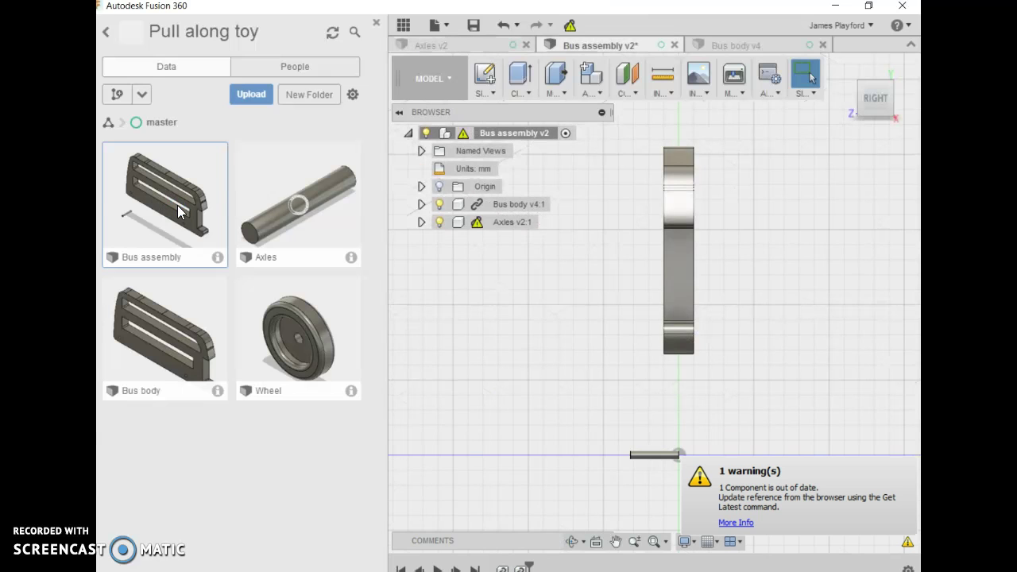
pyautogui.click(571, 26)
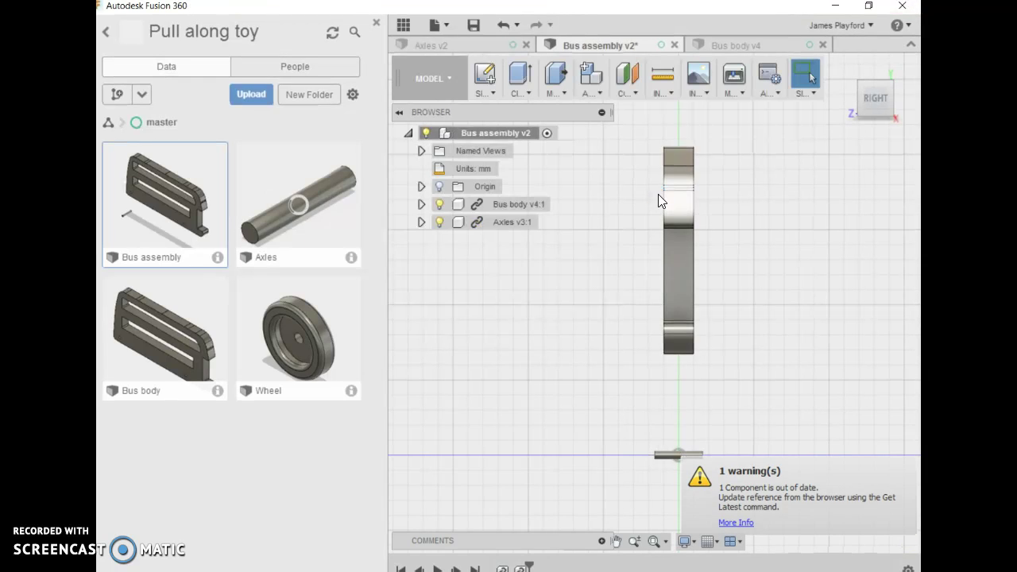
pyautogui.click(615, 172)
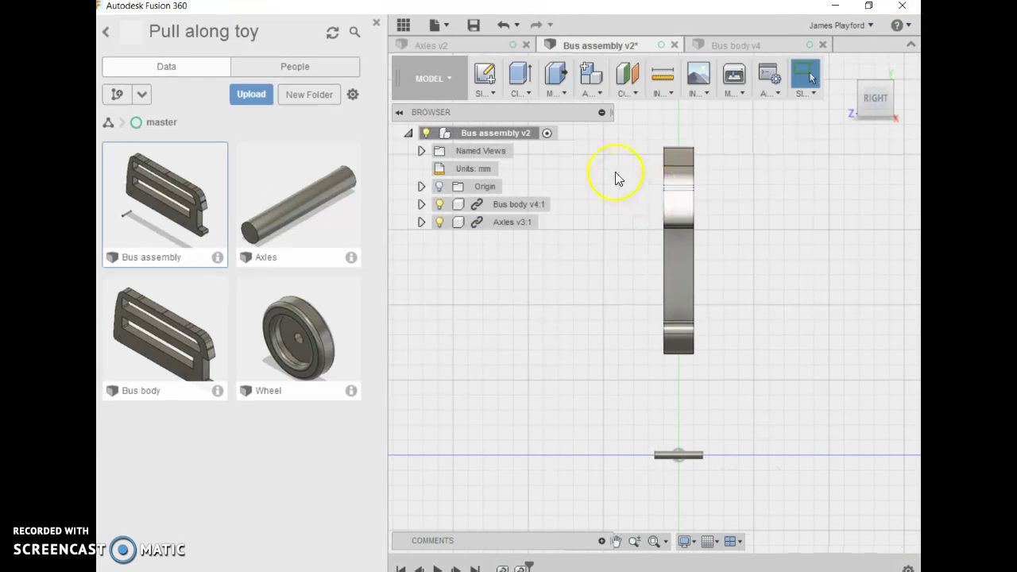
pyautogui.click(473, 24)
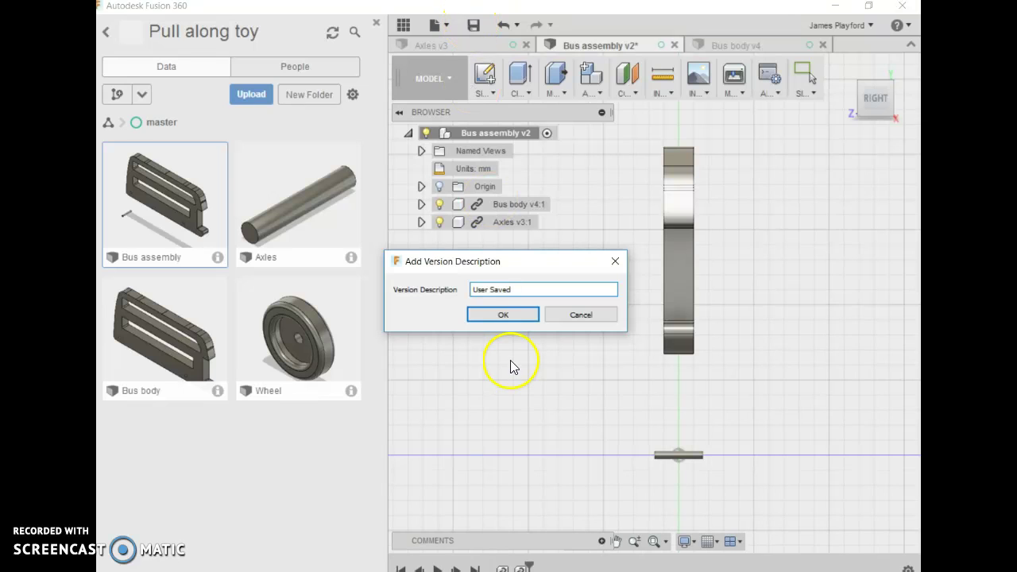
pyautogui.click(484, 313)
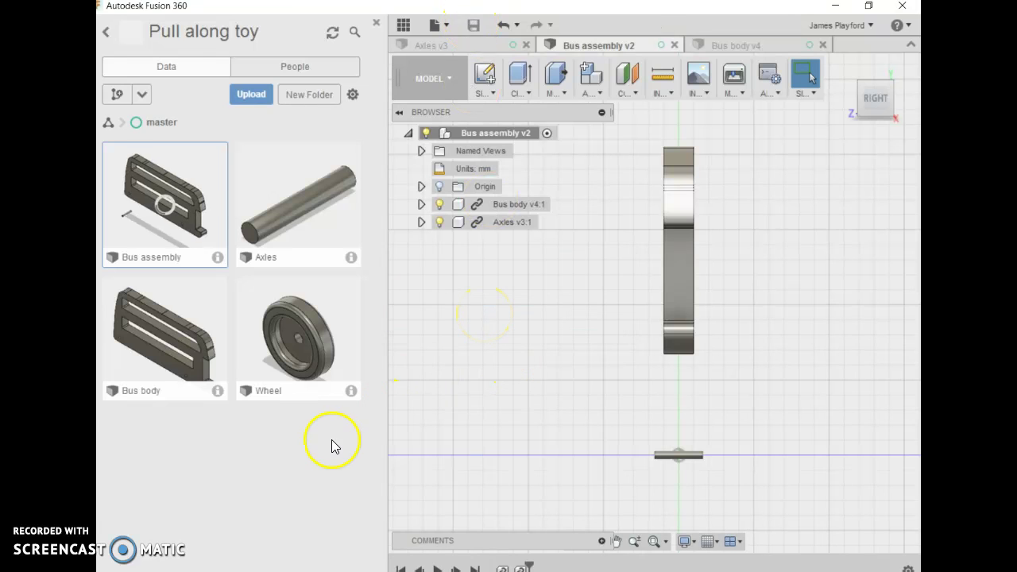